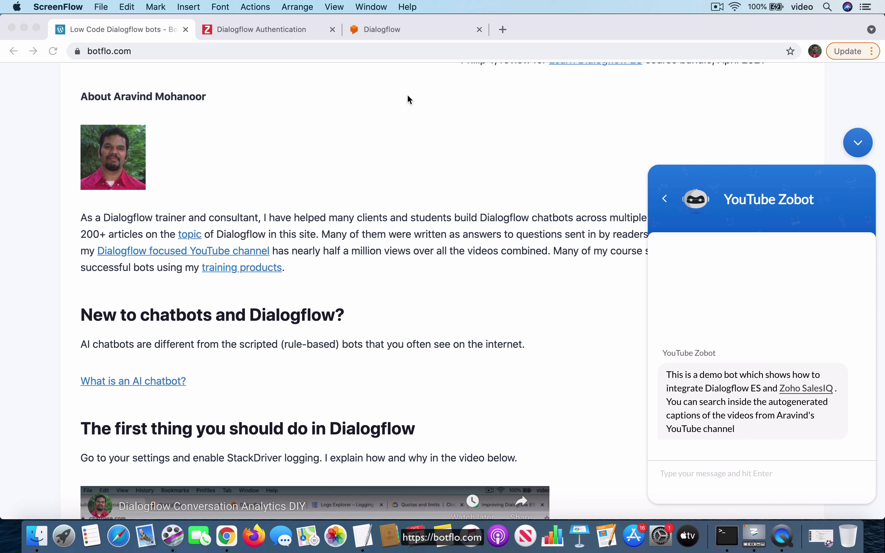
Ask the YouTube Zobot chat "embed dialogflow messenger widget in website".
{"action": "left_click", "coordinate": [690, 473]}
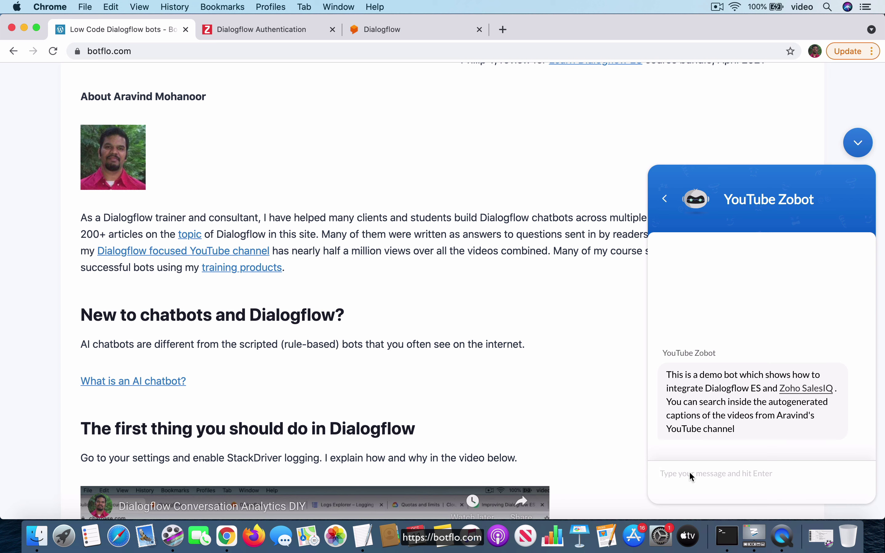
{"action": "type", "text": "e"}
{"action": "key", "text": "BackSpace"}
{"action": "type", "text": "embed dialogfloq"}
{"action": "key", "text": "BackSpace"}
{"action": "type", "text": "w messenger wir"}
{"action": "key", "text": "BackSpace"}
{"action": "type", "text": "dg"}
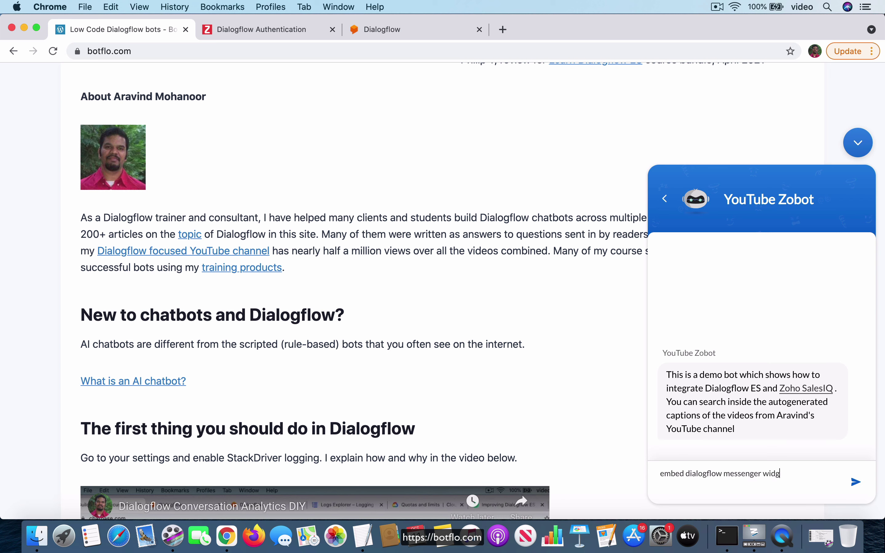
{"action": "type", "text": "et in website"}
{"action": "key", "text": "Return"}
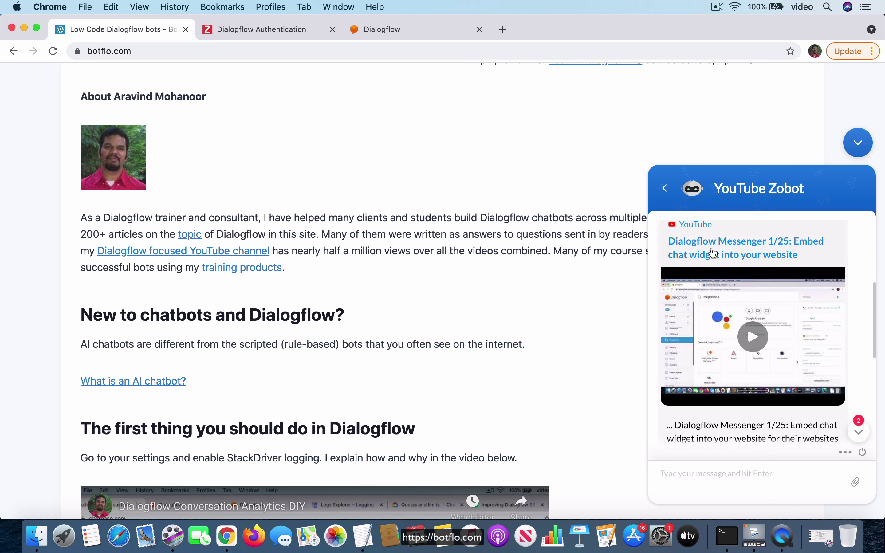
Play the video embedded in the bot's reply, pause it and check its playback position on the timeline.
{"action": "scroll", "coordinate": [862, 331], "scroll_direction": "down", "scroll_amount": 2}
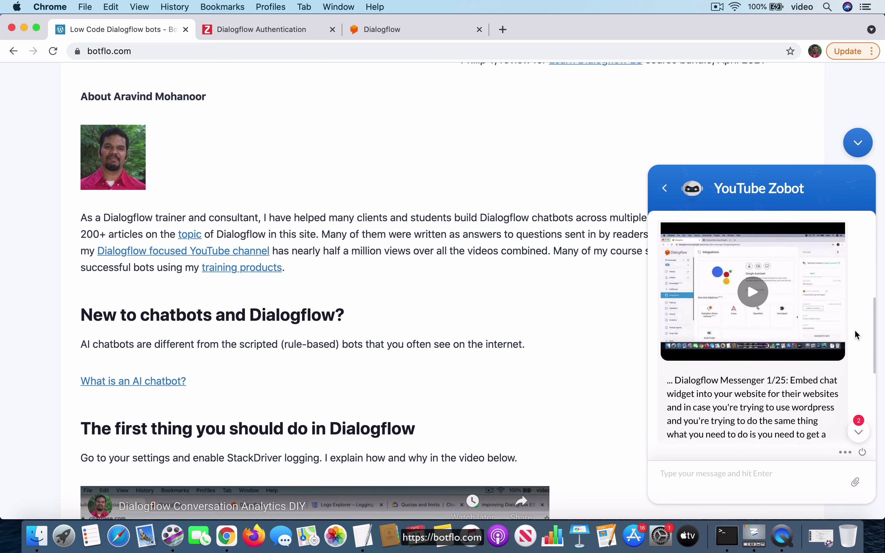
{"action": "scroll", "coordinate": [857, 334], "scroll_direction": "down", "scroll_amount": 5}
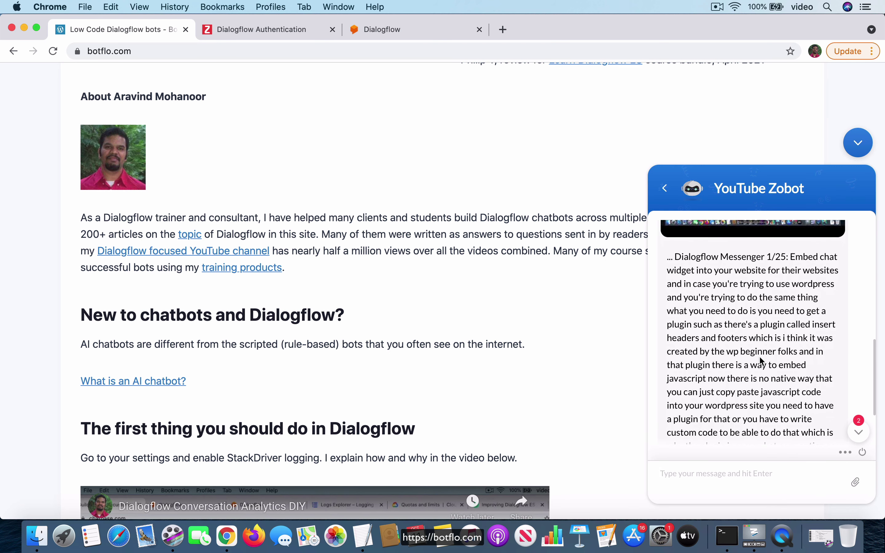
{"action": "scroll", "coordinate": [762, 362], "scroll_direction": "down", "scroll_amount": 2}
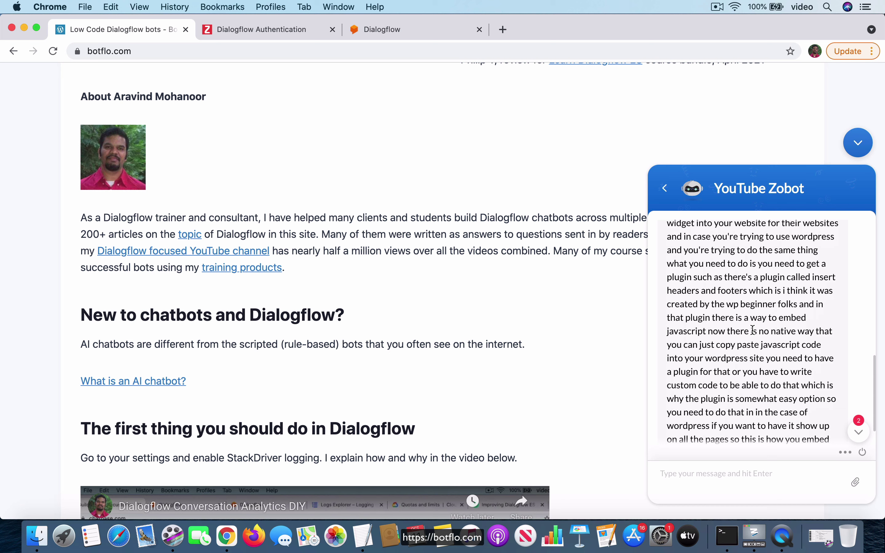
{"action": "scroll", "coordinate": [779, 353], "scroll_direction": "down", "scroll_amount": 2}
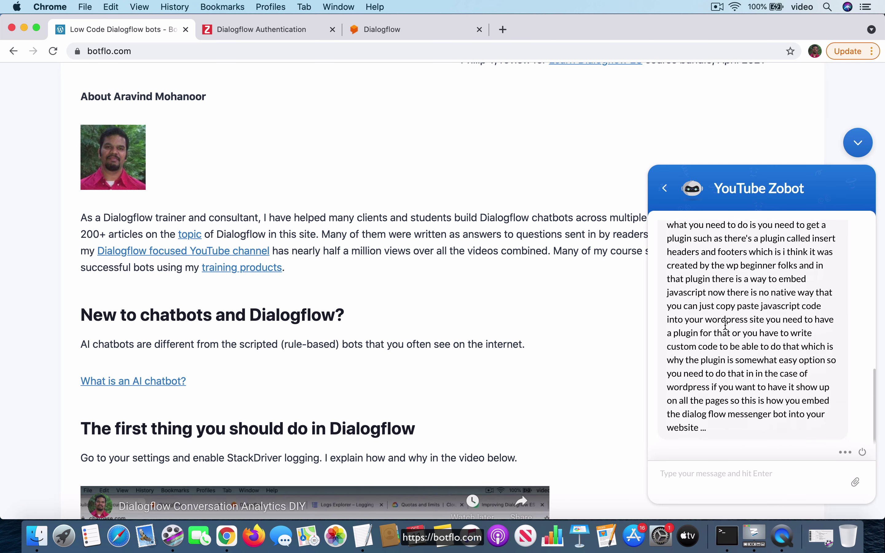
{"action": "scroll", "coordinate": [748, 346], "scroll_direction": "up", "scroll_amount": 5}
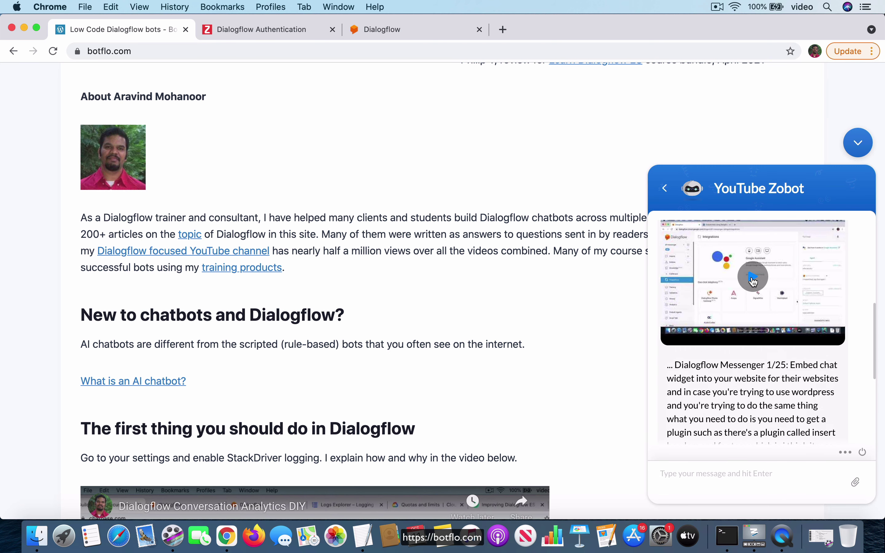
{"action": "left_click", "coordinate": [752, 284]}
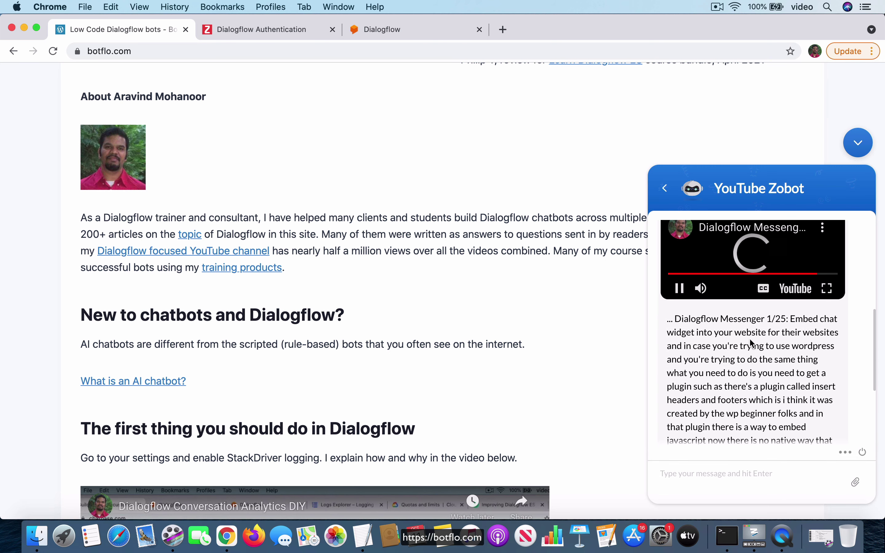
{"action": "scroll", "coordinate": [752, 308], "scroll_direction": "up", "scroll_amount": 2}
{"action": "left_click", "coordinate": [749, 320]}
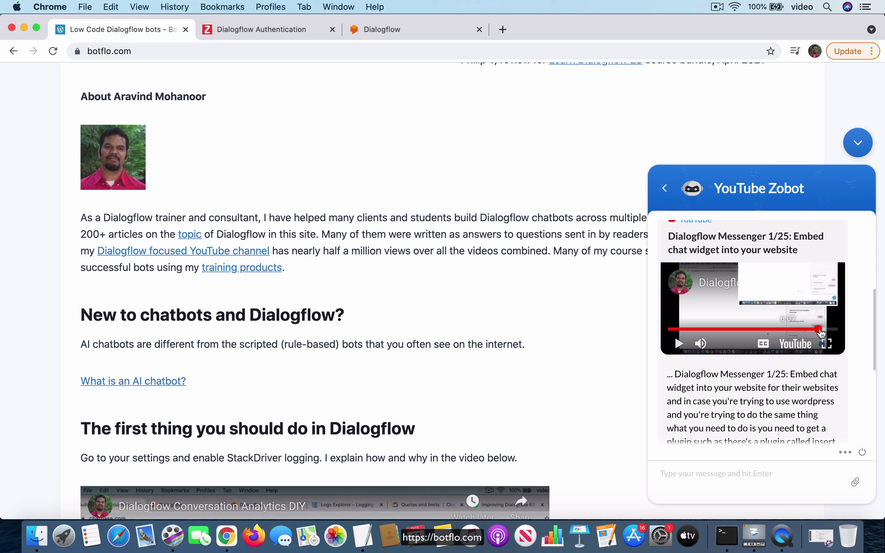
{"action": "left_click", "coordinate": [820, 329]}
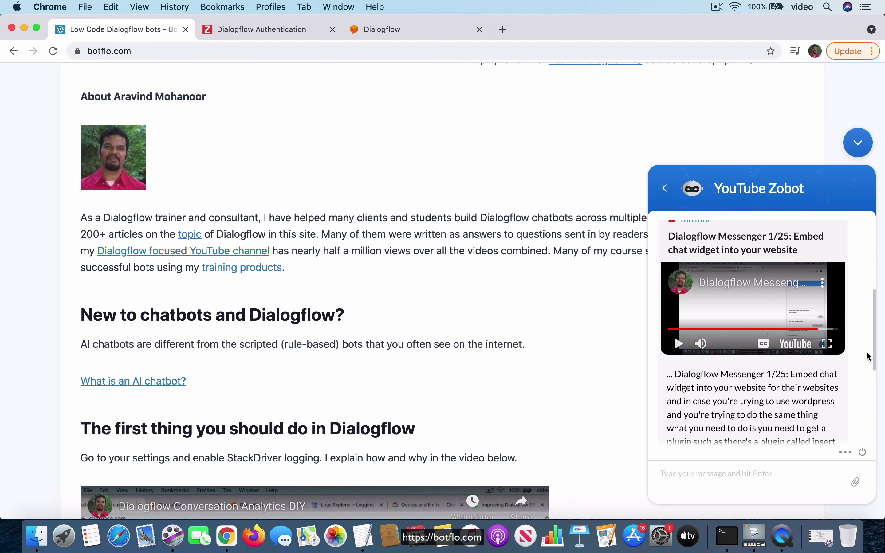
Read the caption excerpt below the video to its end and return to the beginning of the chat.
{"action": "scroll", "coordinate": [743, 330], "scroll_direction": "down", "scroll_amount": 5}
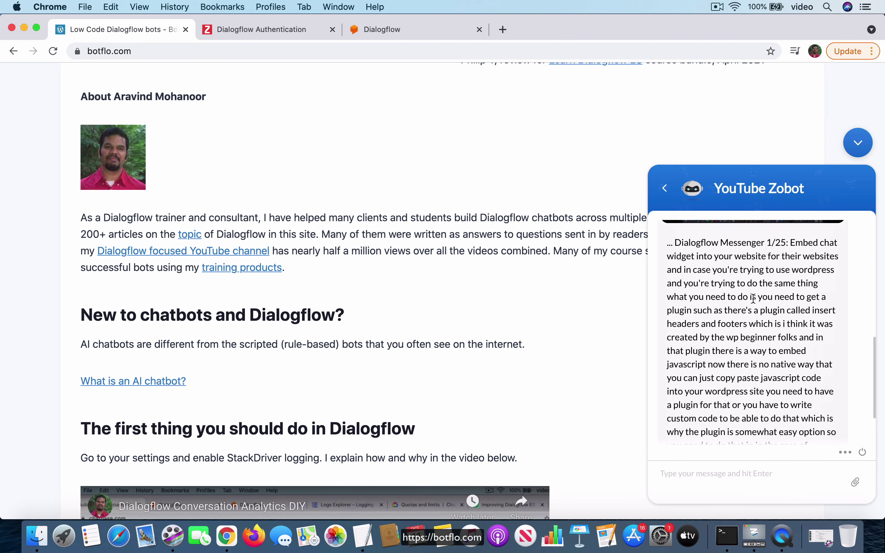
{"action": "scroll", "coordinate": [737, 364], "scroll_direction": "down", "scroll_amount": 3}
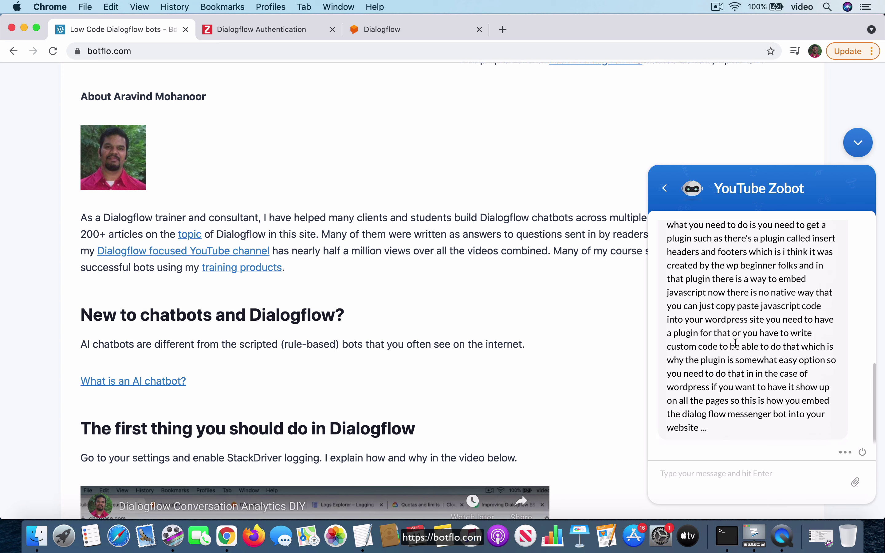
{"action": "scroll", "coordinate": [742, 388], "scroll_direction": "up", "scroll_amount": 10}
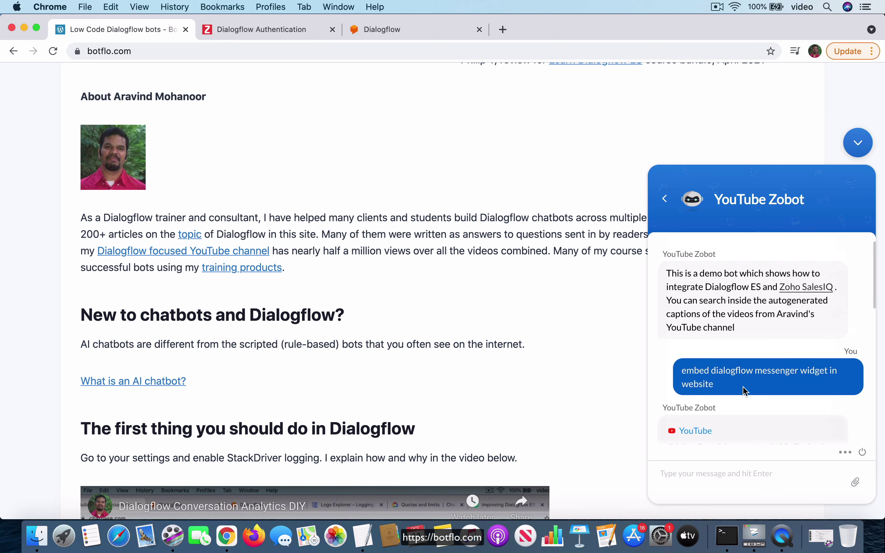
Review the Zoho SalesIQ Dialogflow Authentication help page from the Connect with Dialogflow step to the Create Bot Agents screen.
{"action": "left_click", "coordinate": [273, 30]}
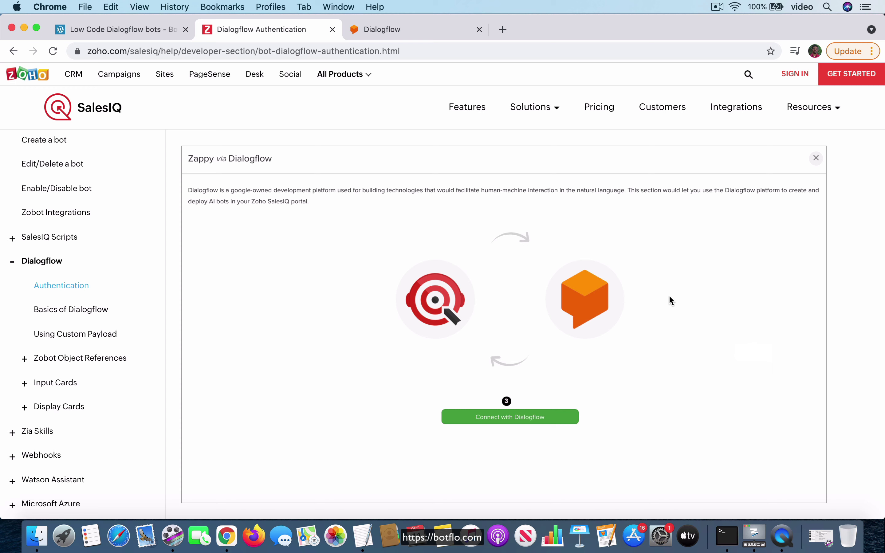
{"action": "scroll", "coordinate": [841, 315], "scroll_direction": "down", "scroll_amount": 3}
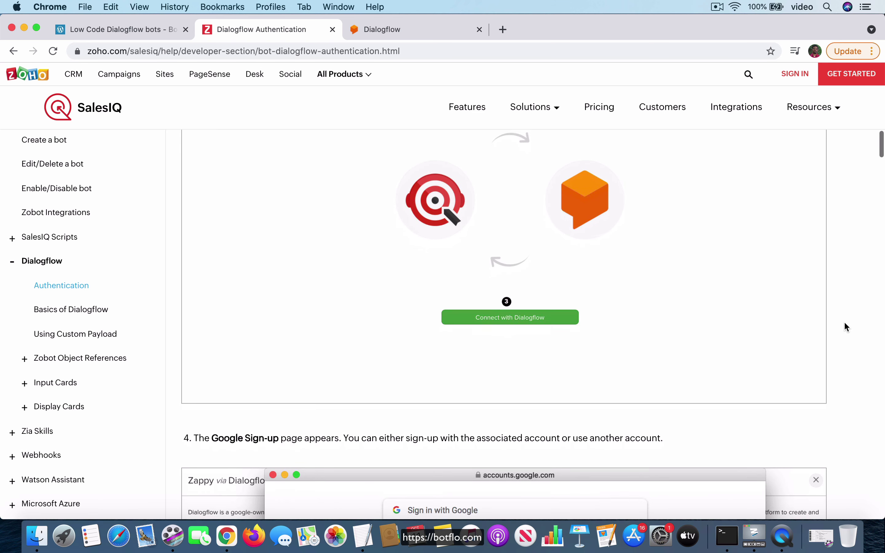
{"action": "scroll", "coordinate": [845, 324], "scroll_direction": "up", "scroll_amount": 2}
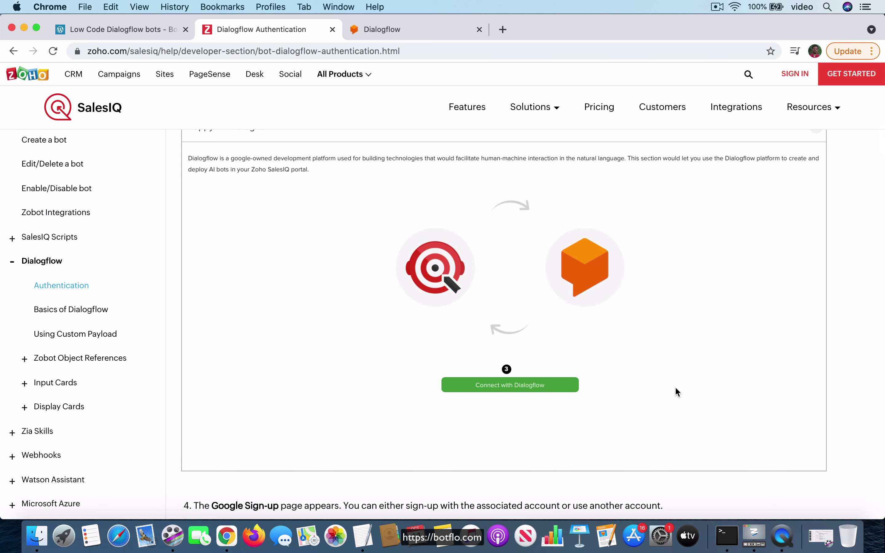
{"action": "scroll", "coordinate": [675, 387], "scroll_direction": "down", "scroll_amount": 10}
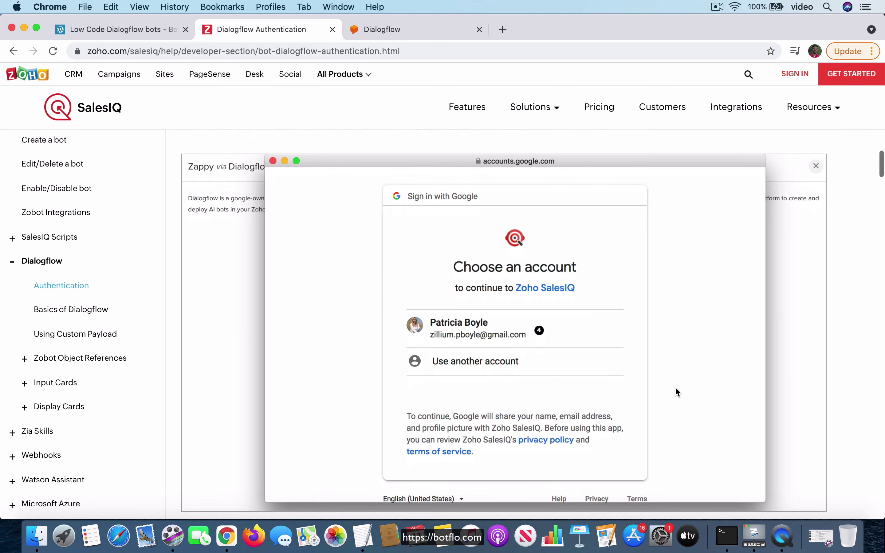
{"action": "scroll", "coordinate": [675, 387], "scroll_direction": "down", "scroll_amount": 14}
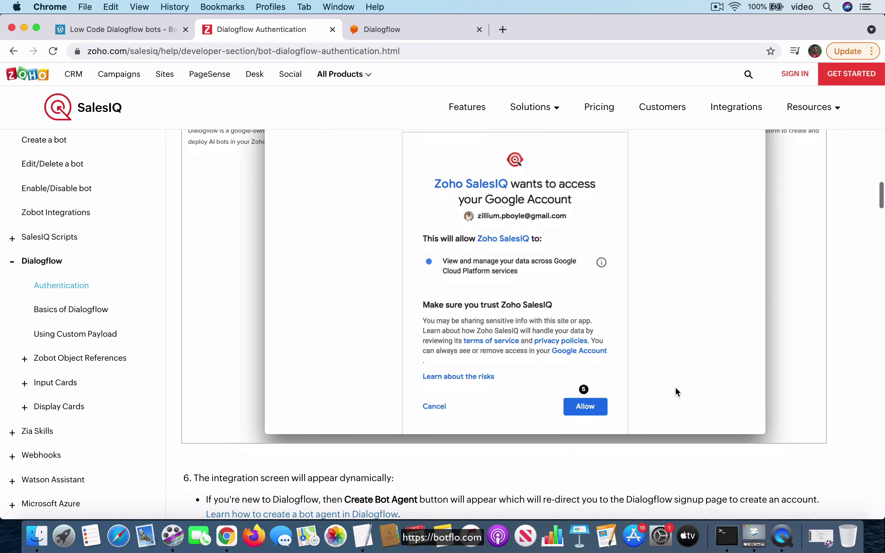
{"action": "scroll", "coordinate": [676, 388], "scroll_direction": "down", "scroll_amount": 3}
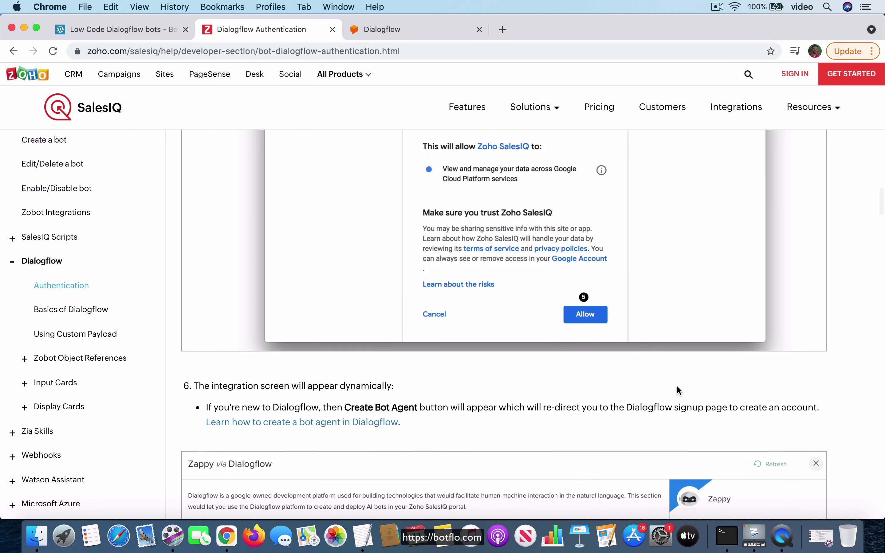
{"action": "scroll", "coordinate": [819, 381], "scroll_direction": "down", "scroll_amount": 4}
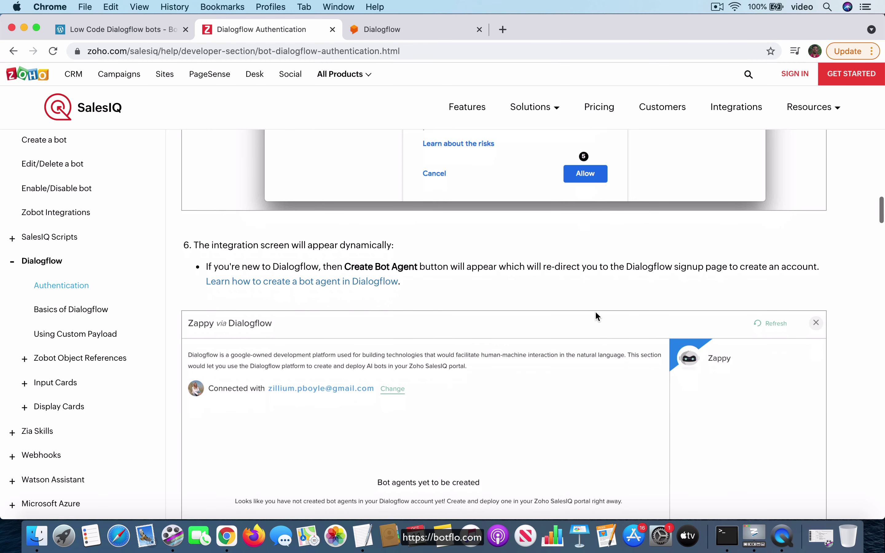
{"action": "scroll", "coordinate": [596, 313], "scroll_direction": "down", "scroll_amount": 3}
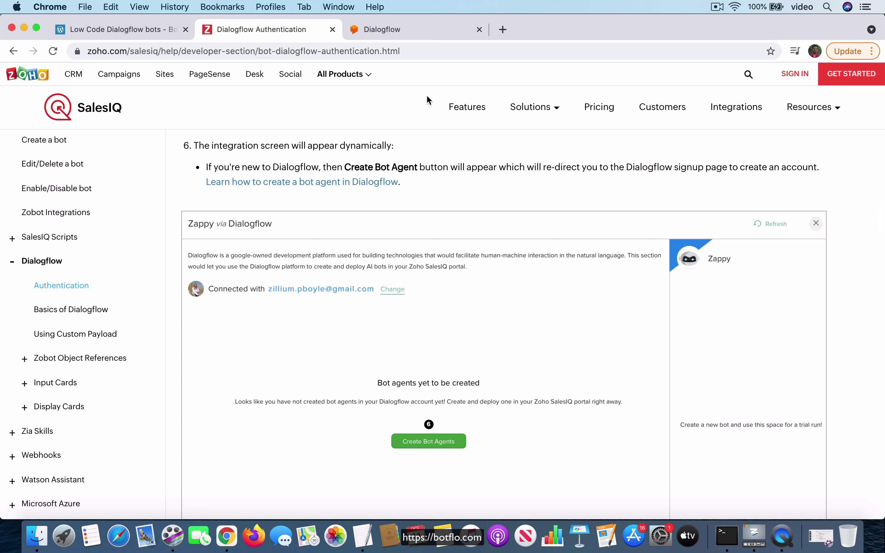
Switch to the YouTubeZobot agent in the Dialogflow console and look through the first page of its intents.
{"action": "left_click", "coordinate": [425, 35]}
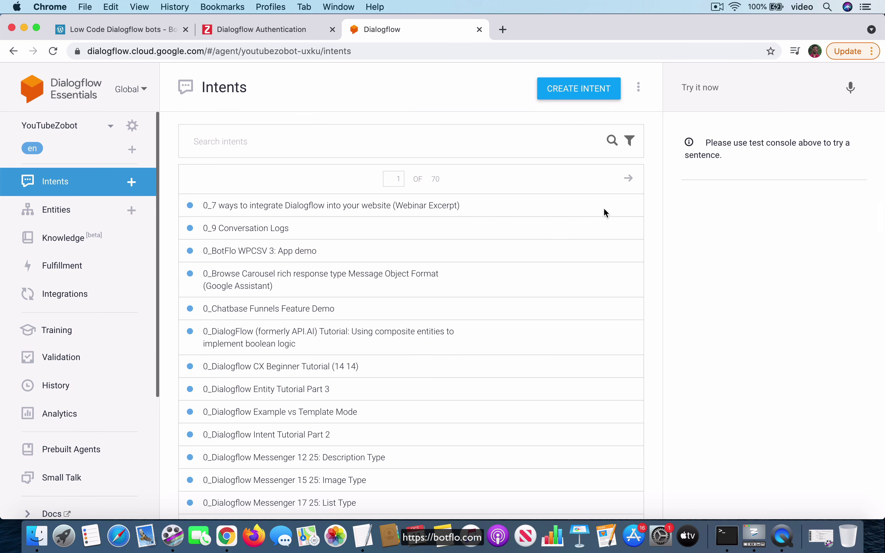
{"action": "scroll", "coordinate": [650, 282], "scroll_direction": "down", "scroll_amount": 2}
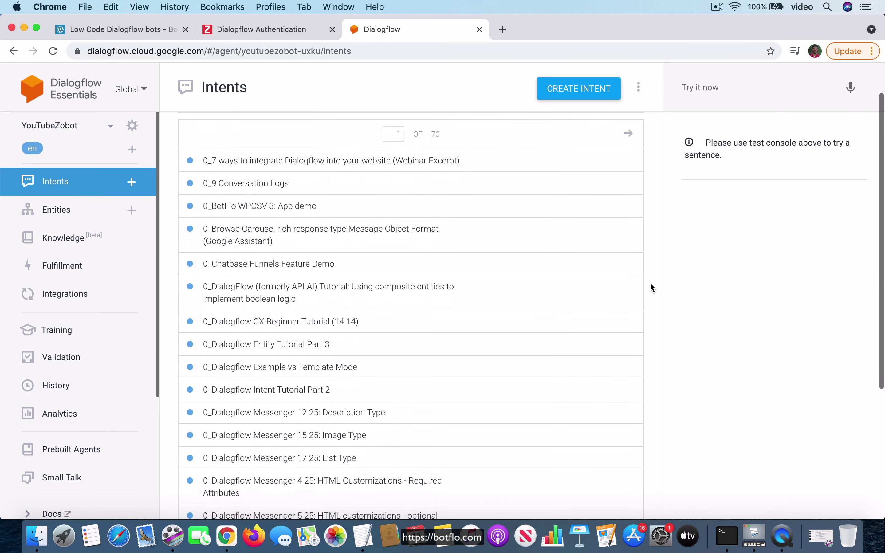
{"action": "scroll", "coordinate": [650, 287], "scroll_direction": "down", "scroll_amount": 1}
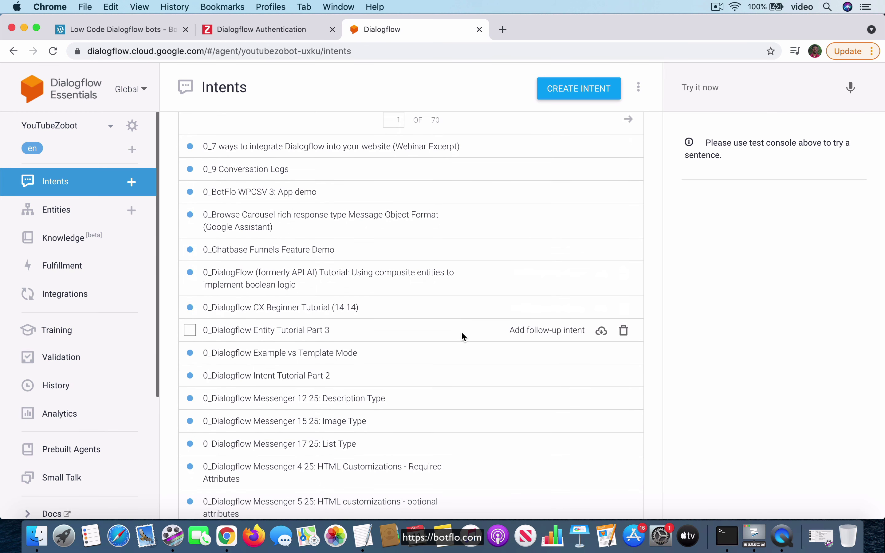
{"action": "scroll", "coordinate": [653, 349], "scroll_direction": "down", "scroll_amount": 5}
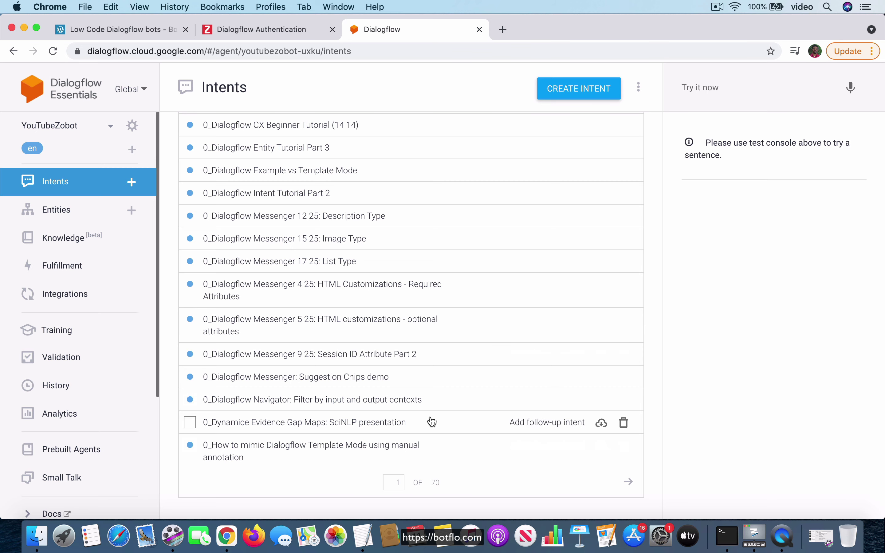
{"action": "scroll", "coordinate": [432, 421], "scroll_direction": "up", "scroll_amount": 10}
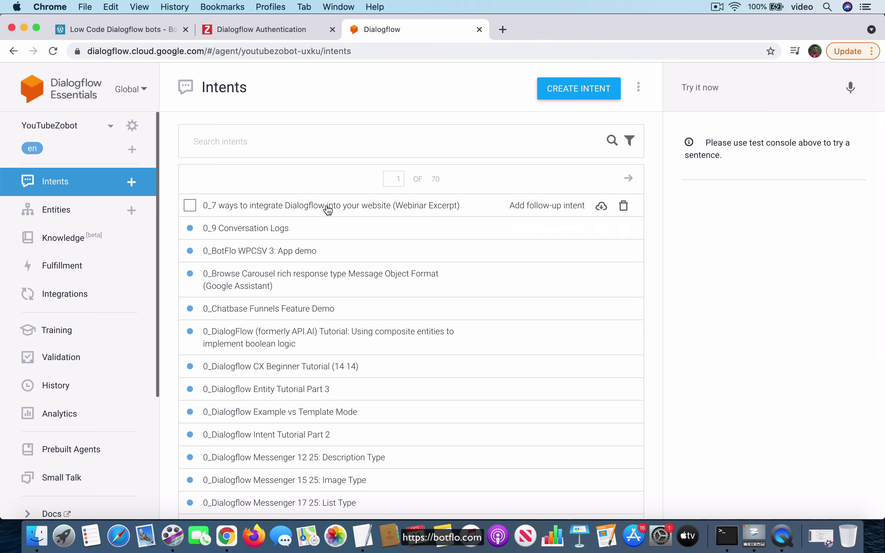
Open the intent "0_7 ways to integrate Dialogflow into your website (Webinar Excerpt)" and examine its training phrases and custom payload response.
{"action": "left_click", "coordinate": [328, 210]}
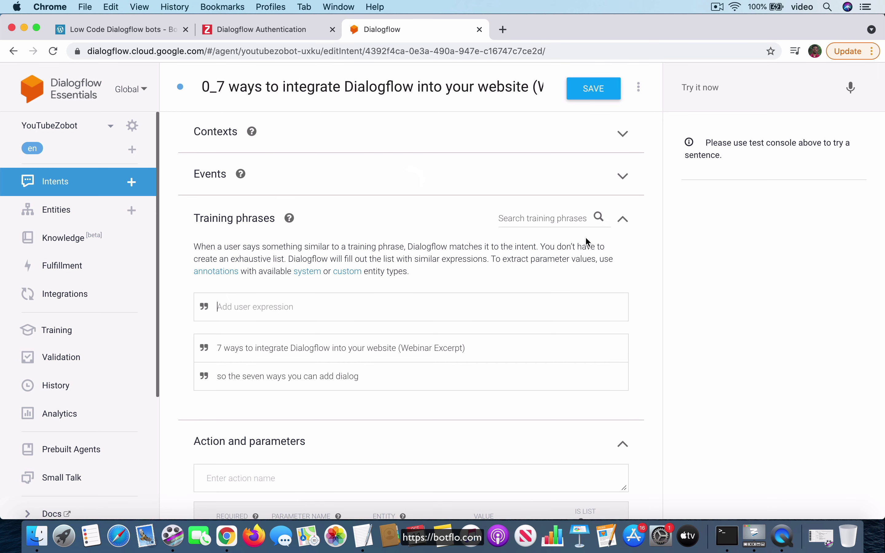
{"action": "scroll", "coordinate": [640, 289], "scroll_direction": "down", "scroll_amount": 3}
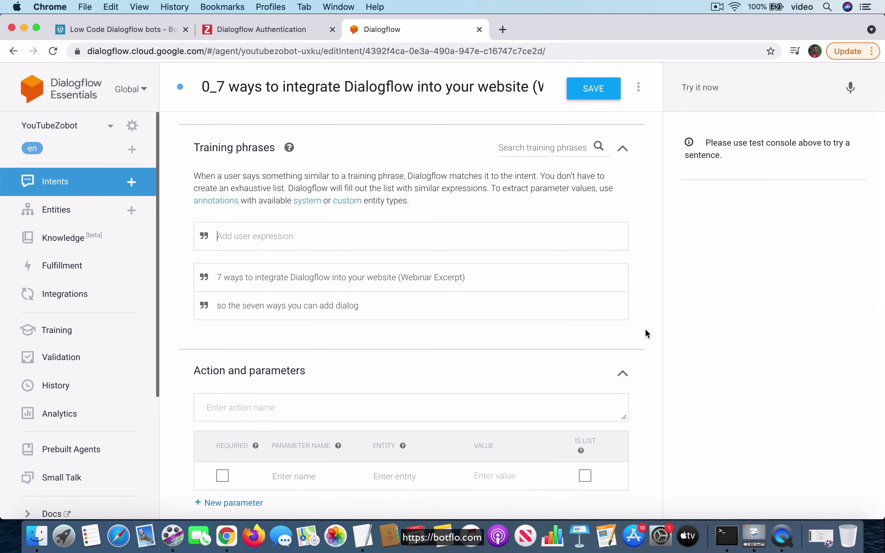
{"action": "scroll", "coordinate": [647, 333], "scroll_direction": "down", "scroll_amount": 3}
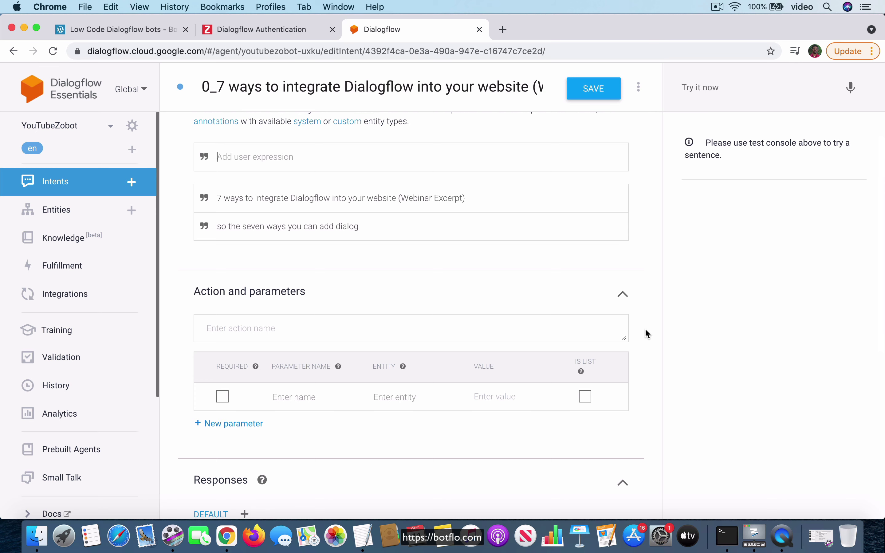
{"action": "scroll", "coordinate": [647, 335], "scroll_direction": "down", "scroll_amount": 10}
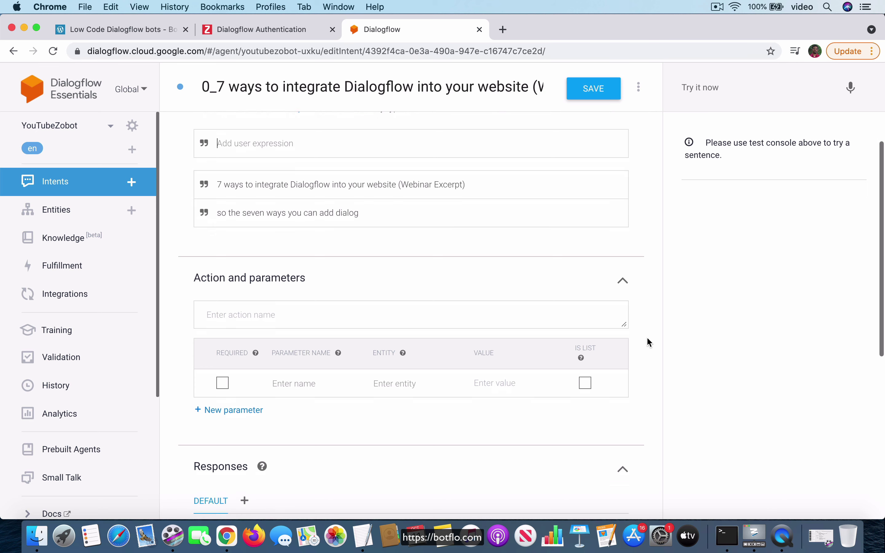
{"action": "scroll", "coordinate": [647, 366], "scroll_direction": "down", "scroll_amount": 5}
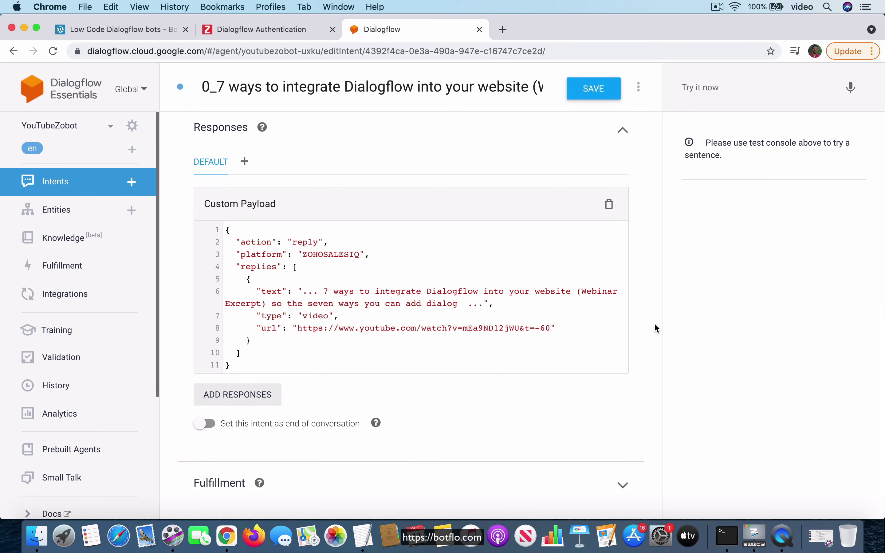
{"action": "scroll", "coordinate": [506, 224], "scroll_direction": "up", "scroll_amount": 20}
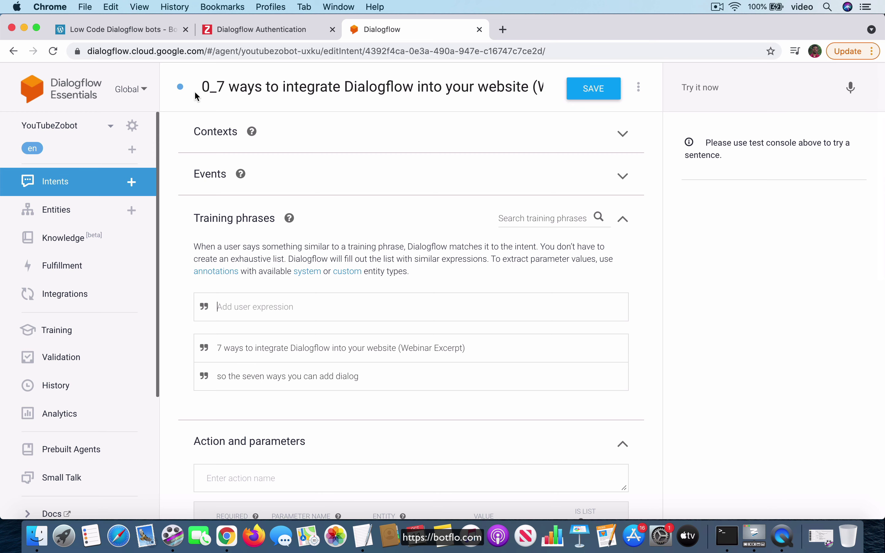
Return to the intents list and open the intent "0_Dialogflow Entity Tutorial Part 3".
{"action": "left_click", "coordinate": [58, 183]}
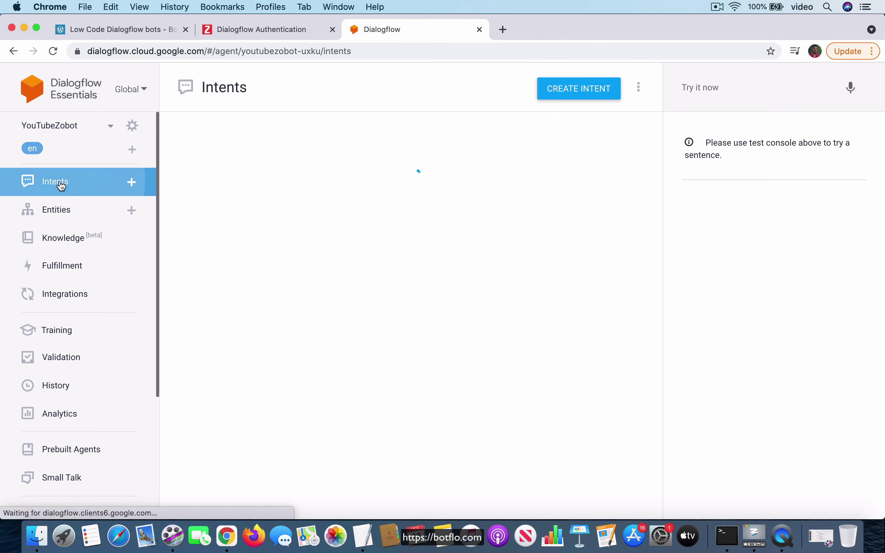
{"action": "scroll", "coordinate": [318, 380], "scroll_direction": "down", "scroll_amount": 2}
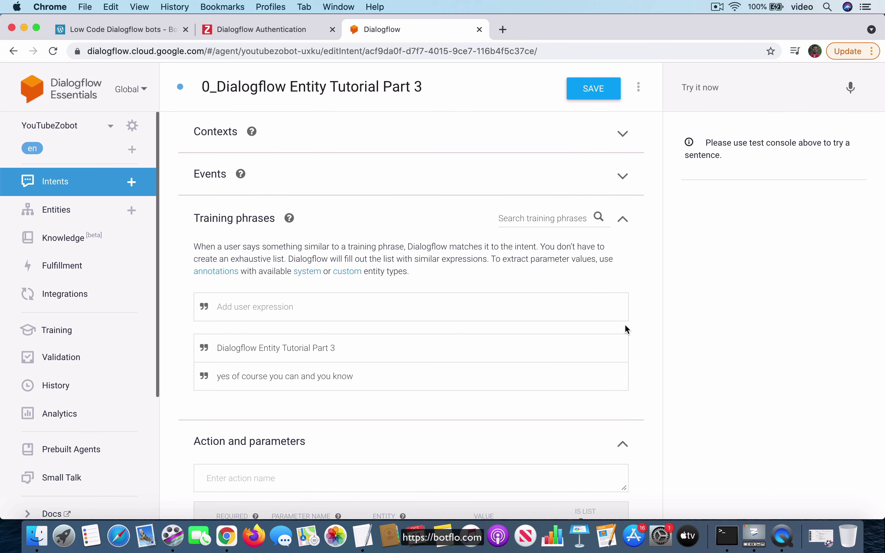
Return to the intents list and open the intent "0_Dialogflow Intent Tutorial Part 2".
{"action": "left_click", "coordinate": [58, 181]}
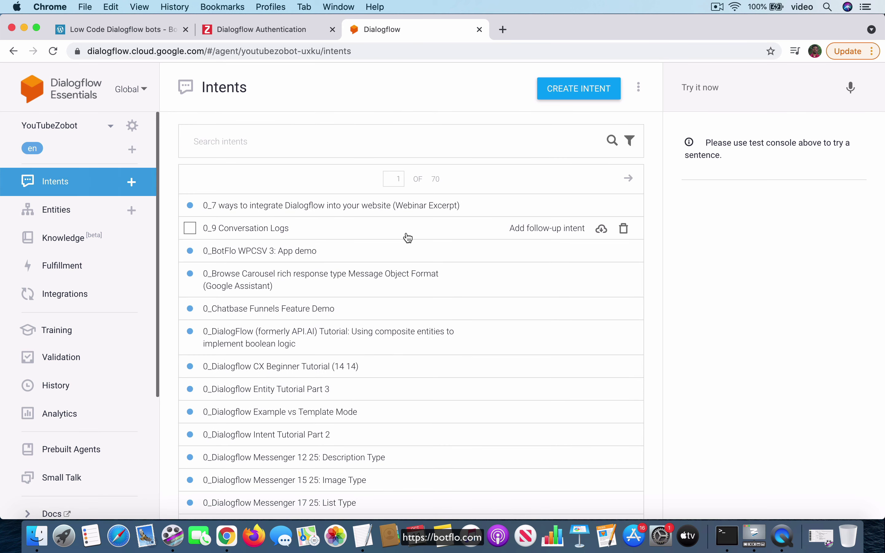
{"action": "scroll", "coordinate": [408, 236], "scroll_direction": "down", "scroll_amount": 5}
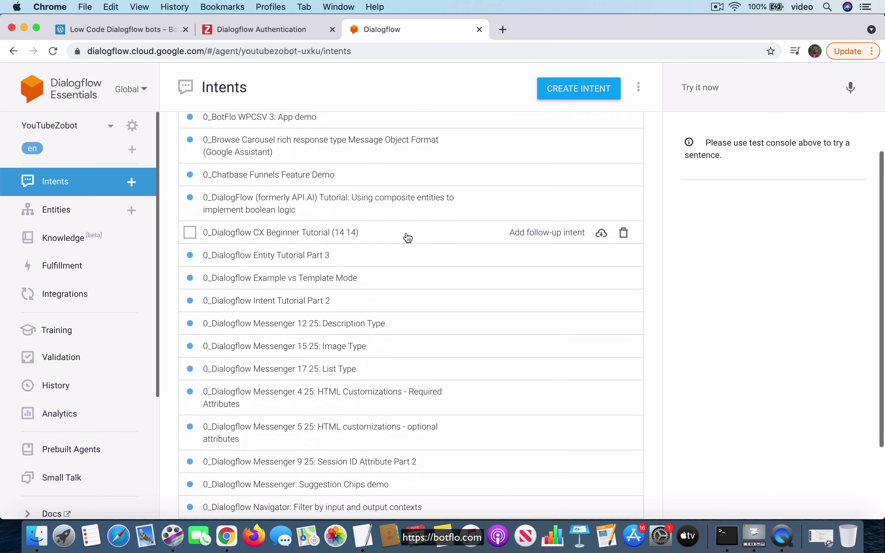
{"action": "left_click", "coordinate": [299, 302]}
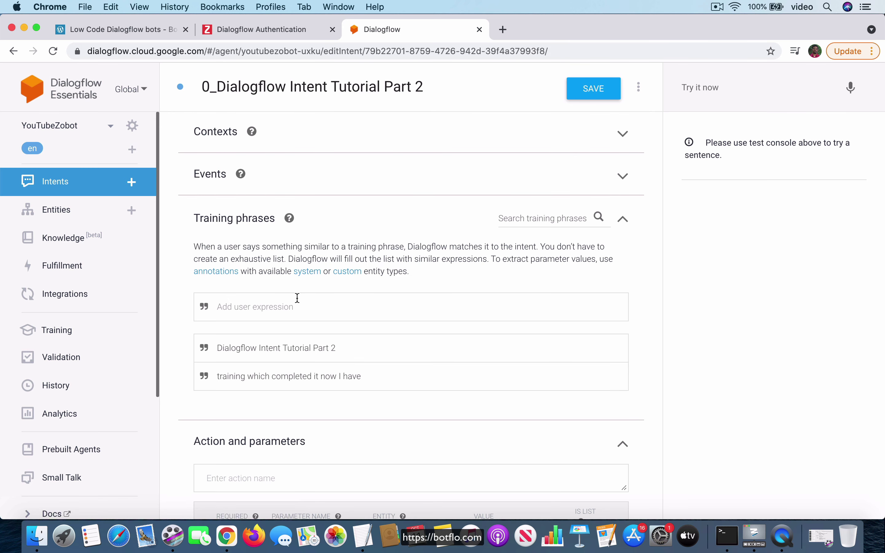
Go to page 2 of the intents list and open the intent "10_How to reprompt for user input in Dialogflow".
{"action": "left_click", "coordinate": [81, 186]}
{"action": "scroll", "coordinate": [545, 365], "scroll_direction": "down", "scroll_amount": 6}
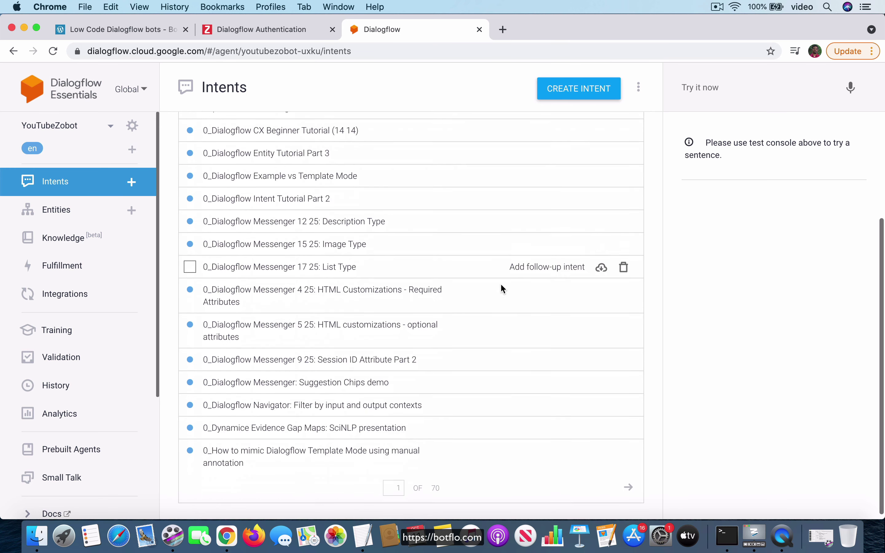
{"action": "left_click", "coordinate": [630, 483]}
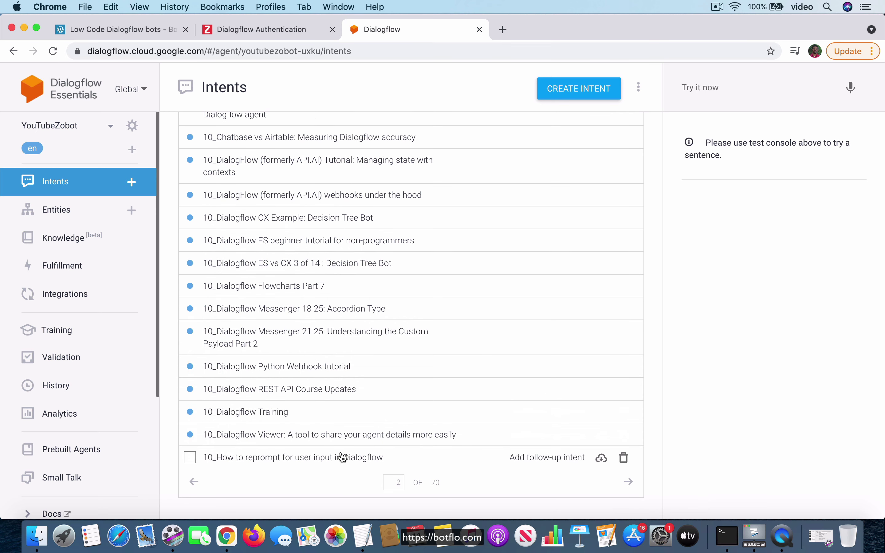
{"action": "left_click", "coordinate": [293, 460]}
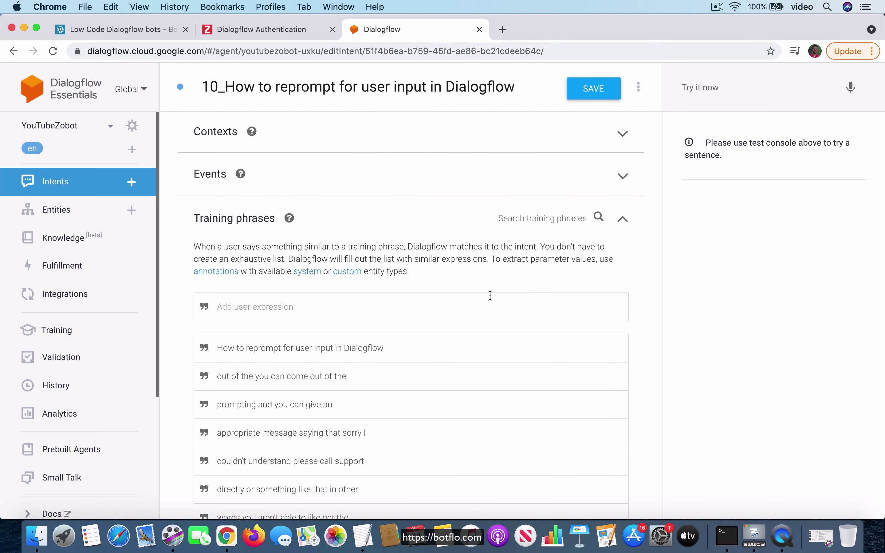
Examine the reprompt intent's training phrases and its custom payload response with the video URL and caption text.
{"action": "scroll", "coordinate": [490, 295], "scroll_direction": "down", "scroll_amount": 5}
{"action": "scroll", "coordinate": [490, 296], "scroll_direction": "down", "scroll_amount": 2}
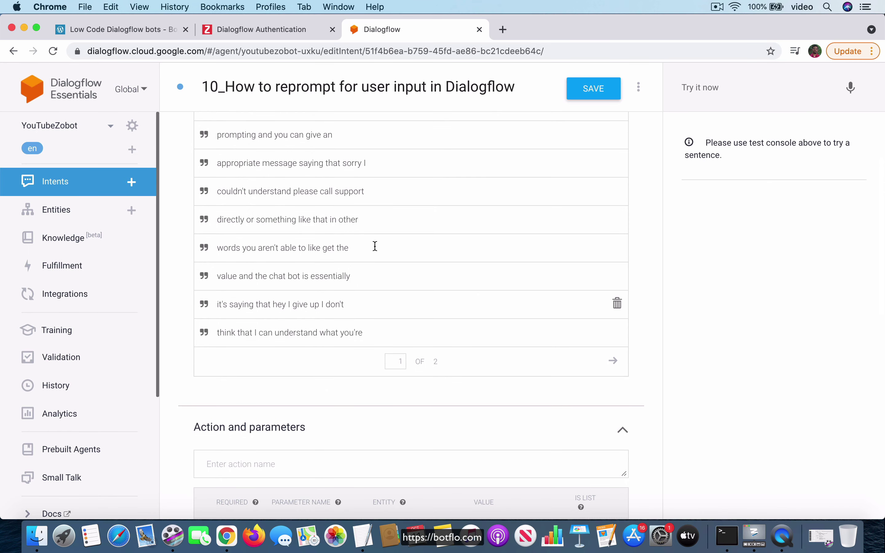
{"action": "scroll", "coordinate": [641, 372], "scroll_direction": "down", "scroll_amount": 15}
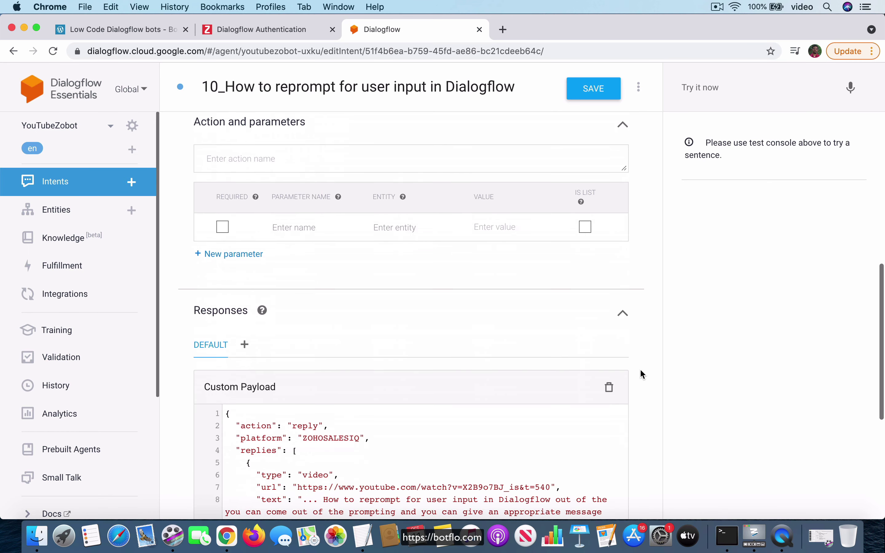
{"action": "scroll", "coordinate": [643, 374], "scroll_direction": "down", "scroll_amount": 1}
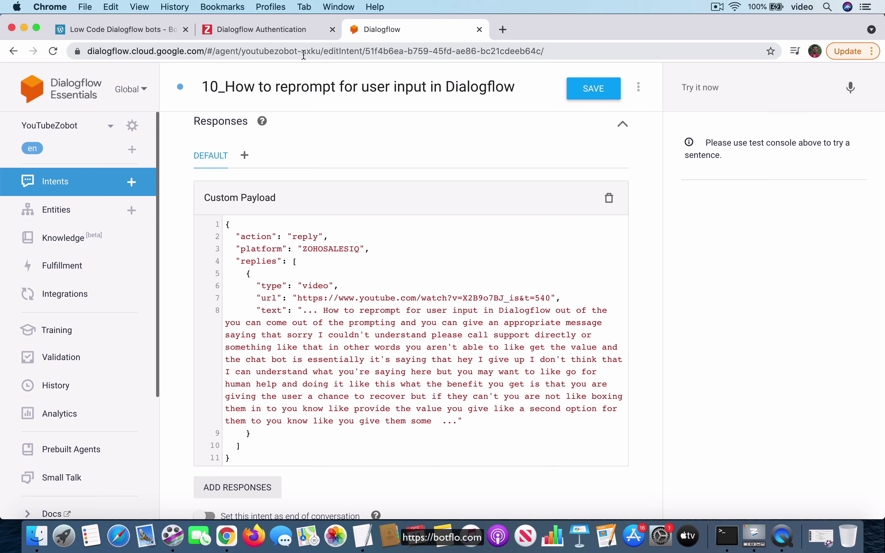
Switch to the botflo.com page and review the YouTube Zobot's video and caption reply to the query about embedding the Dialogflow Messenger widget.
{"action": "left_click", "coordinate": [150, 30]}
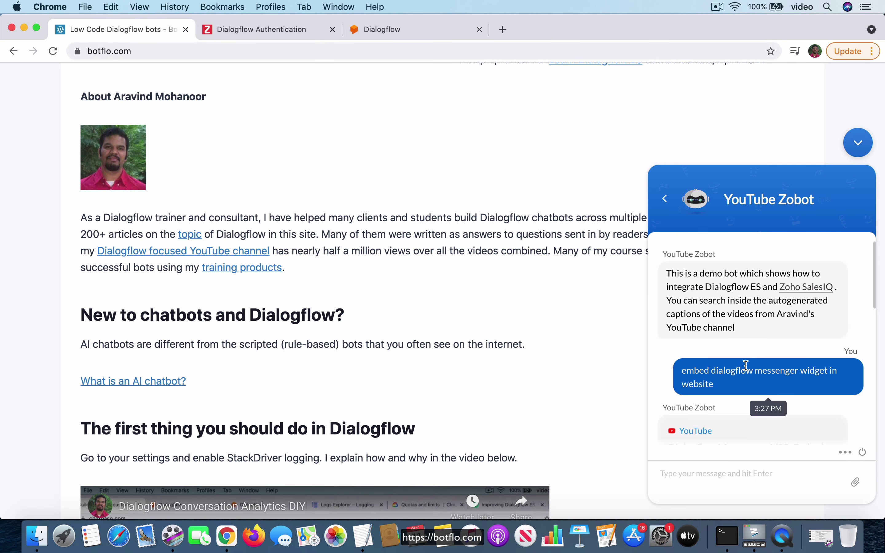
{"action": "scroll", "coordinate": [747, 368], "scroll_direction": "down", "scroll_amount": 10}
{"action": "scroll", "coordinate": [748, 371], "scroll_direction": "down", "scroll_amount": 2}
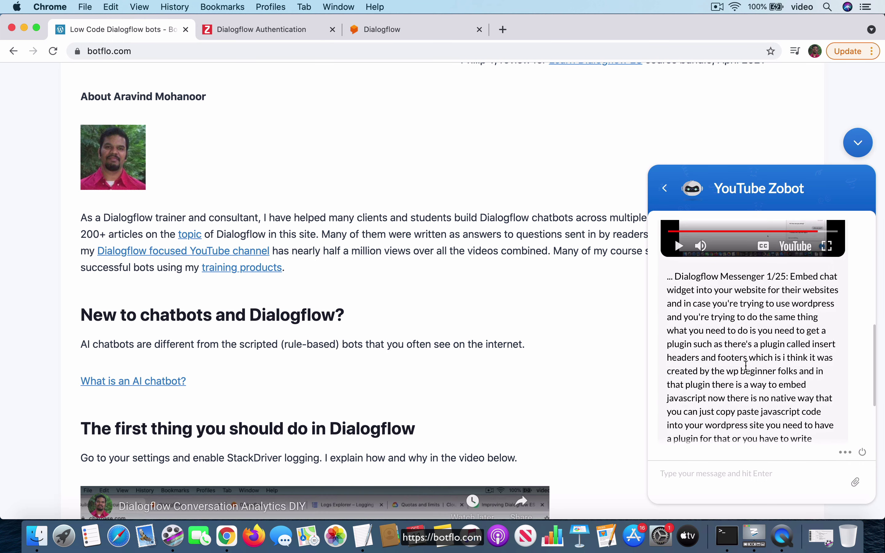
{"action": "scroll", "coordinate": [774, 371], "scroll_direction": "down", "scroll_amount": 5}
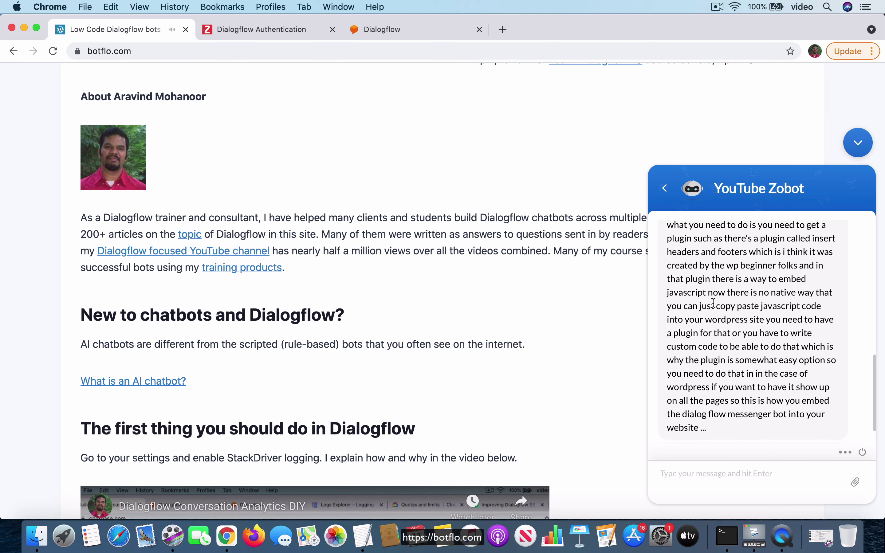
{"action": "scroll", "coordinate": [714, 302], "scroll_direction": "up", "scroll_amount": 5}
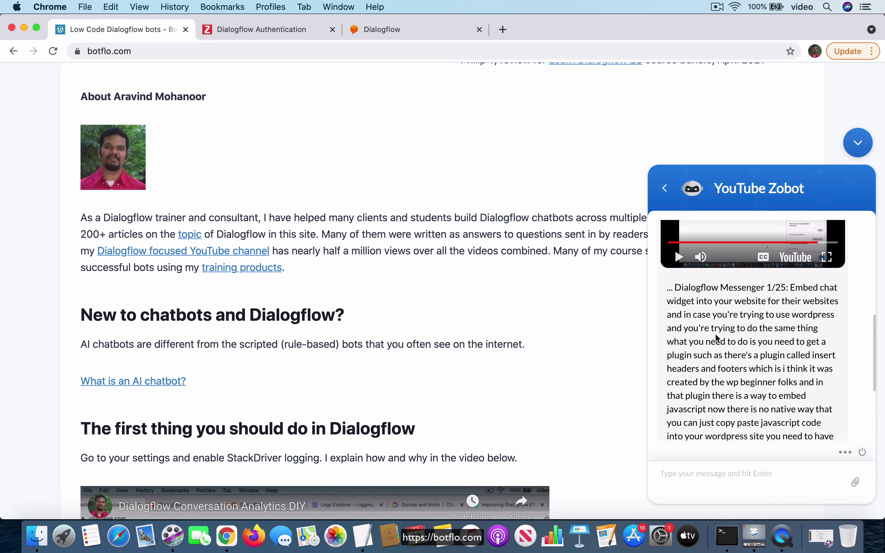
{"action": "scroll", "coordinate": [743, 317], "scroll_direction": "down", "scroll_amount": 3}
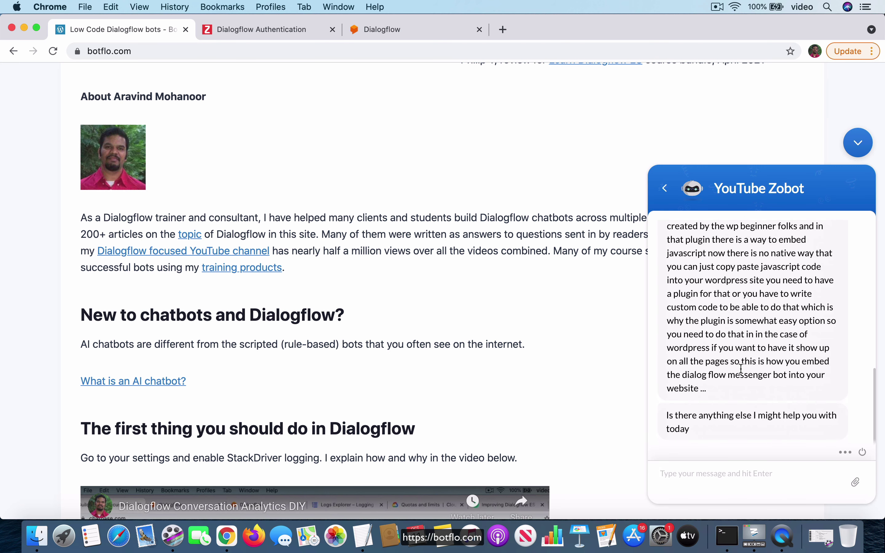
{"action": "scroll", "coordinate": [741, 369], "scroll_direction": "up", "scroll_amount": 3}
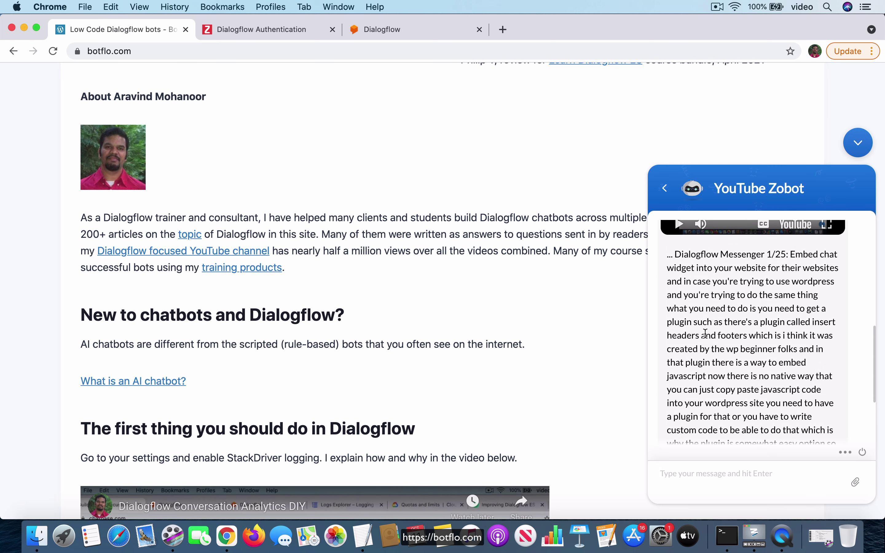
{"action": "scroll", "coordinate": [654, 294], "scroll_direction": "up", "scroll_amount": 3}
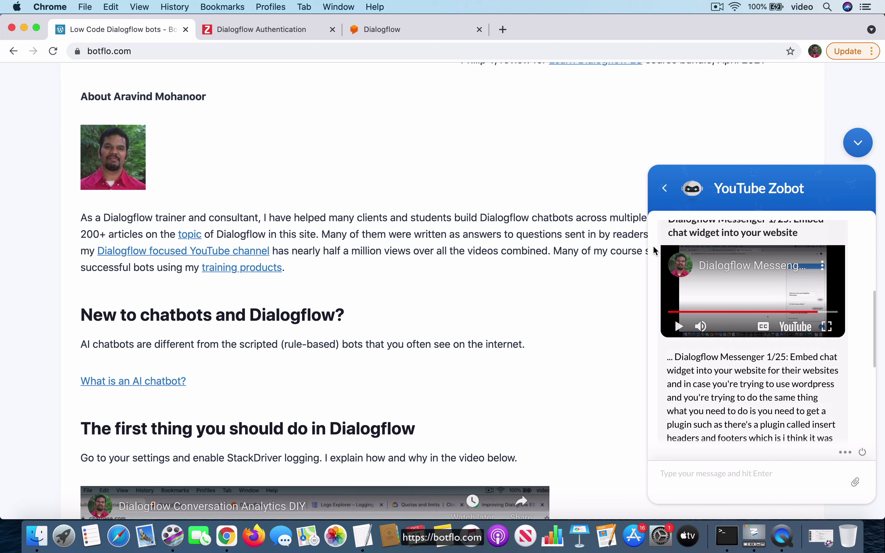
{"action": "scroll", "coordinate": [853, 283], "scroll_direction": "up", "scroll_amount": 2}
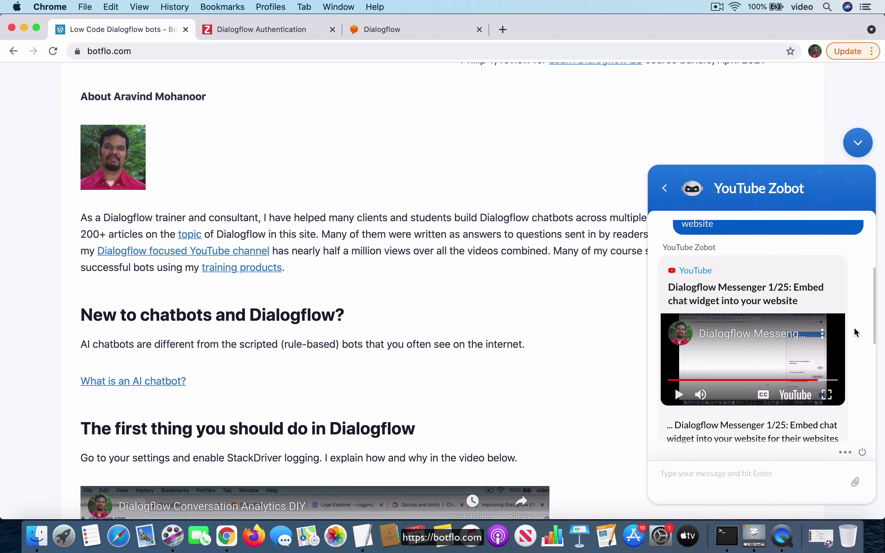
{"action": "scroll", "coordinate": [855, 329], "scroll_direction": "down", "scroll_amount": 3}
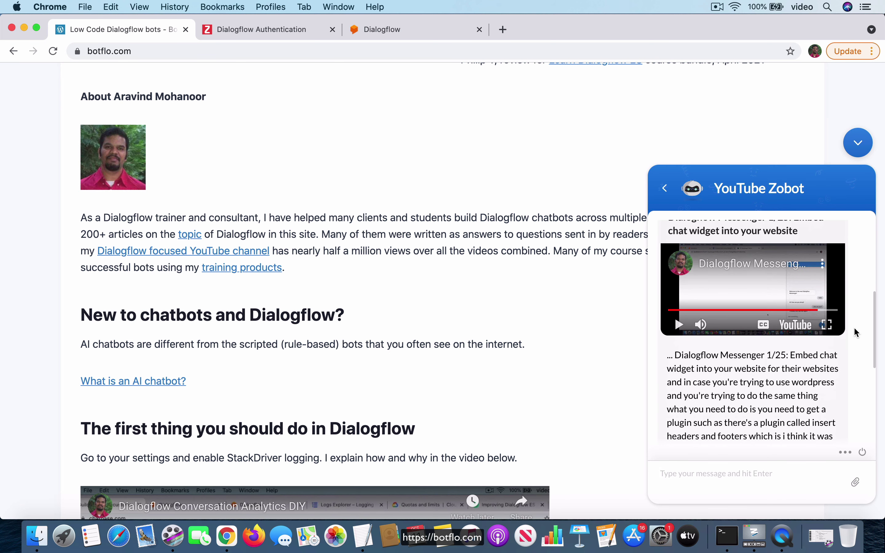
{"action": "scroll", "coordinate": [855, 330], "scroll_direction": "down", "scroll_amount": 4}
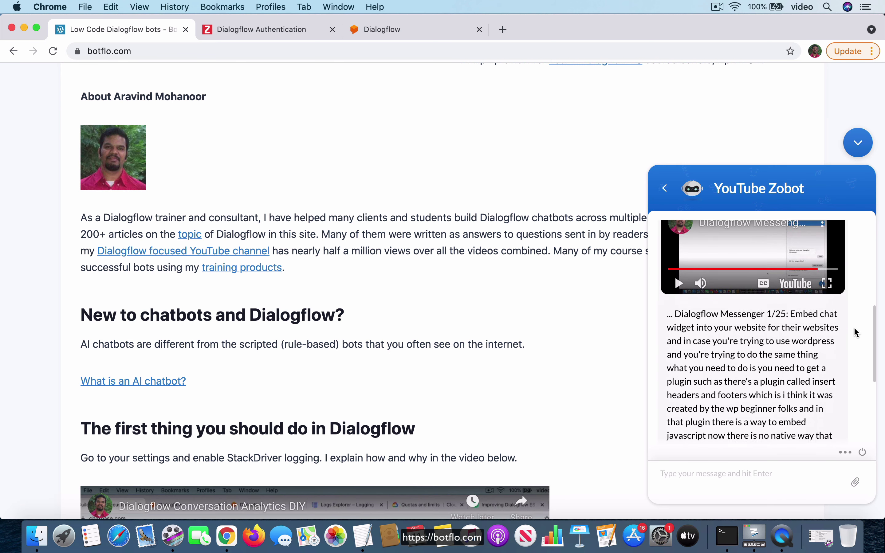